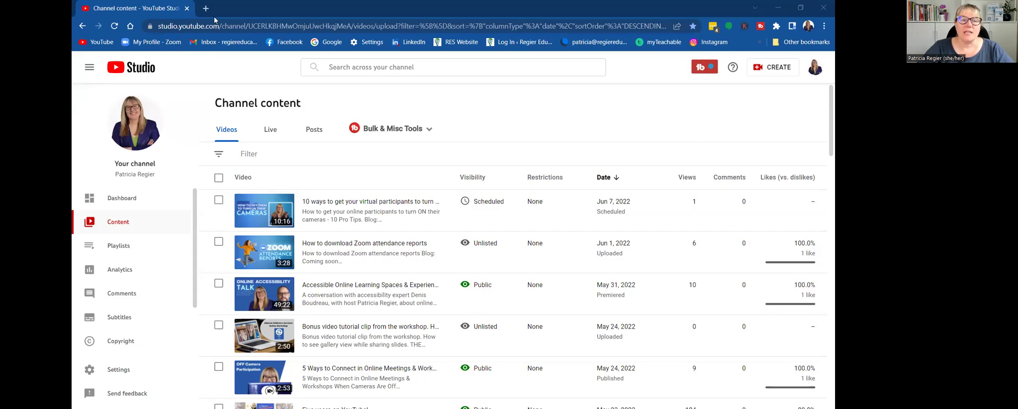
Step: Switch from YouTube Studio to the main YouTube site and open your own channel's home page
{"action": "left_click", "coordinate": [96, 48]}
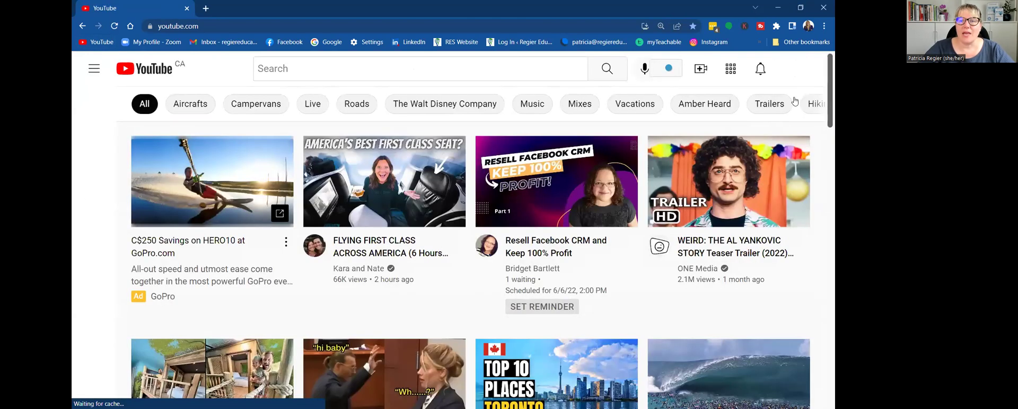
{"action": "left_click", "coordinate": [796, 71]}
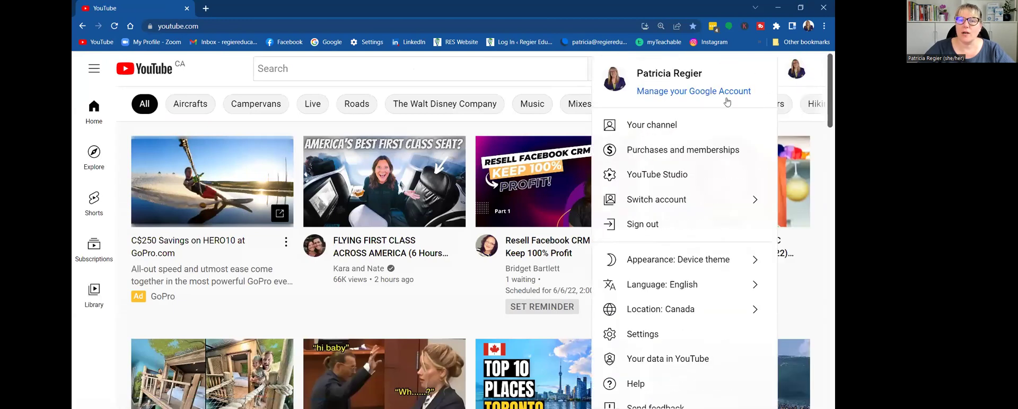
{"action": "left_click", "coordinate": [659, 127]}
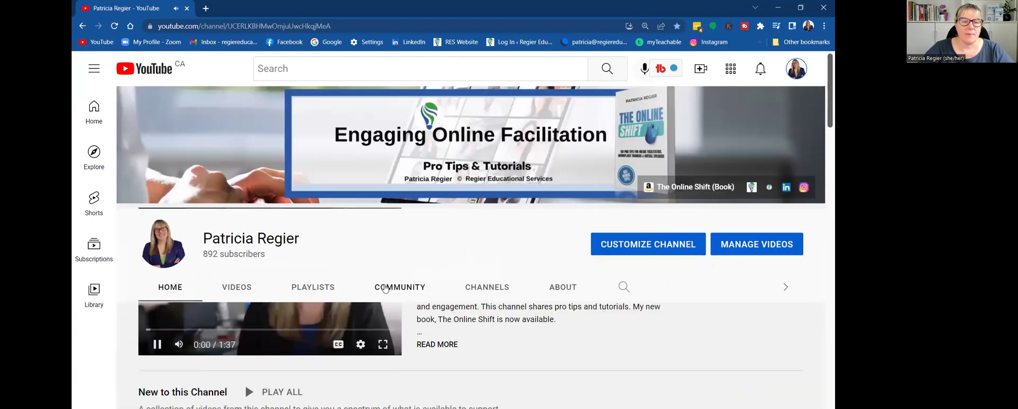
{"action": "scroll", "coordinate": [331, 303], "scroll_direction": "down", "scroll_amount": 3}
{"action": "scroll", "coordinate": [224, 341], "scroll_direction": "down", "scroll_amount": 3}
{"action": "scroll", "coordinate": [218, 339], "scroll_direction": "down", "scroll_amount": 3}
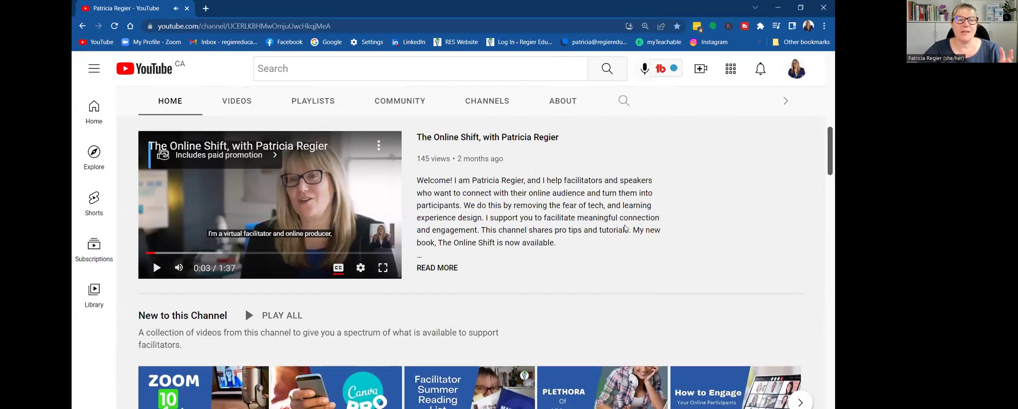
{"action": "scroll", "coordinate": [626, 226], "scroll_direction": "up", "scroll_amount": 5}
{"action": "mouse_move", "coordinate": [589, 252]}
{"action": "scroll", "coordinate": [597, 262], "scroll_direction": "up", "scroll_amount": 2}
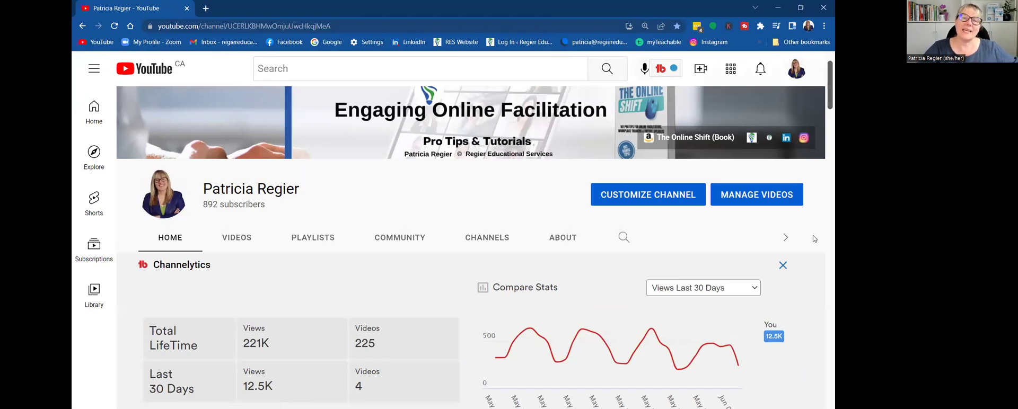
{"action": "scroll", "coordinate": [815, 239], "scroll_direction": "up", "scroll_amount": 1}
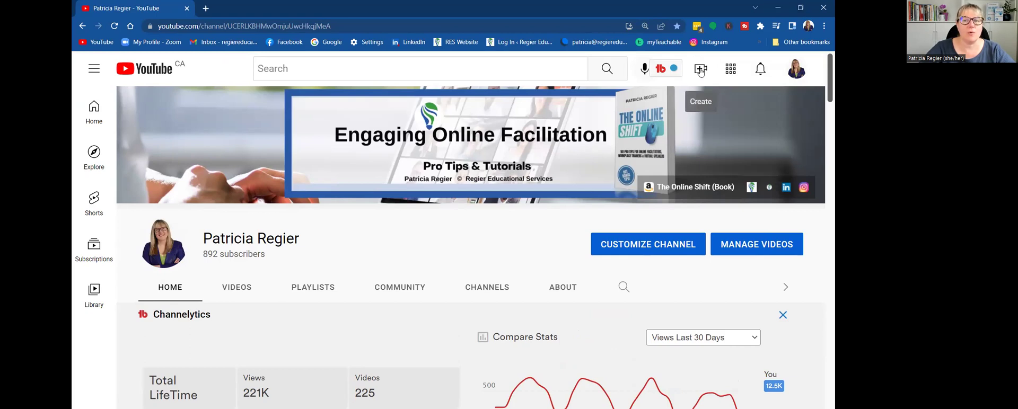
Step: Start a new video upload from the channel and add the file video2020764592.mp4
{"action": "left_click", "coordinate": [702, 73]}
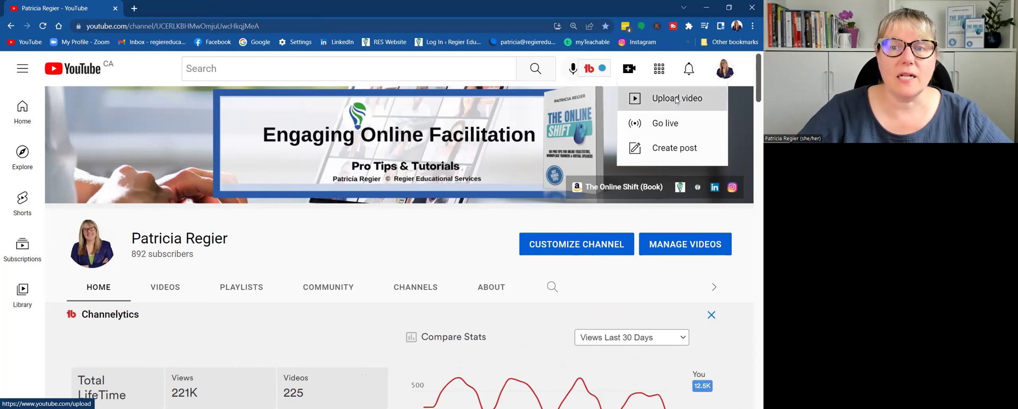
{"action": "left_click", "coordinate": [676, 100]}
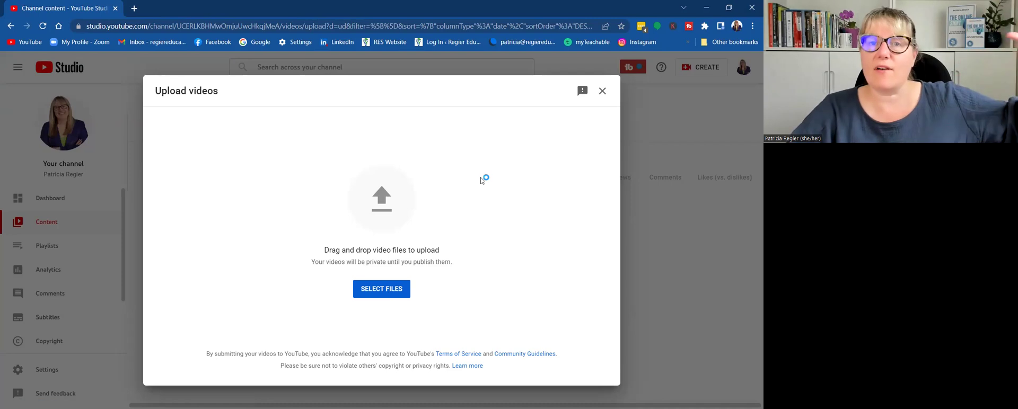
{"action": "left_click_drag", "start_coordinate": [379, 206], "coordinate": [378, 201]}
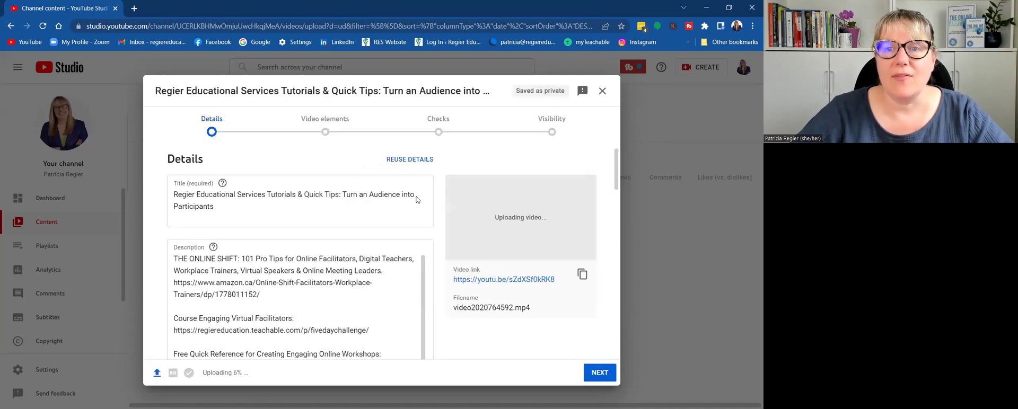
Step: Replace the default title of the uploading video with "for my clients"
{"action": "triple_click", "coordinate": [417, 199]}
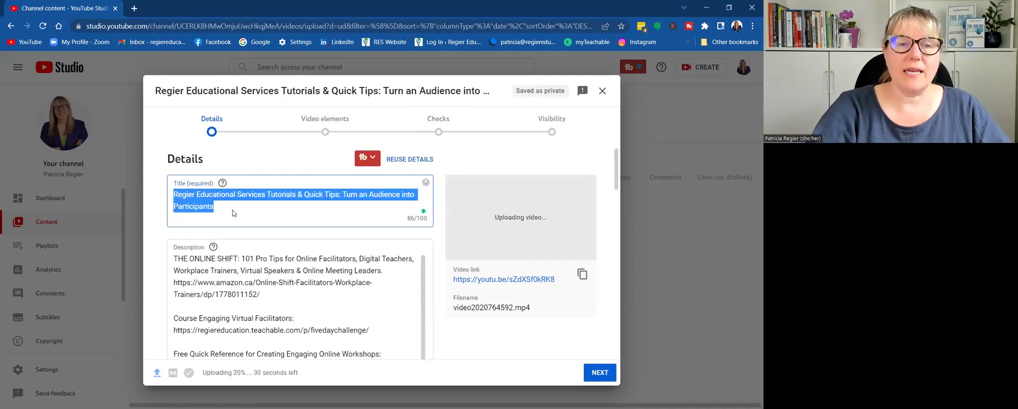
{"action": "type", "text": "Title for my clients"}
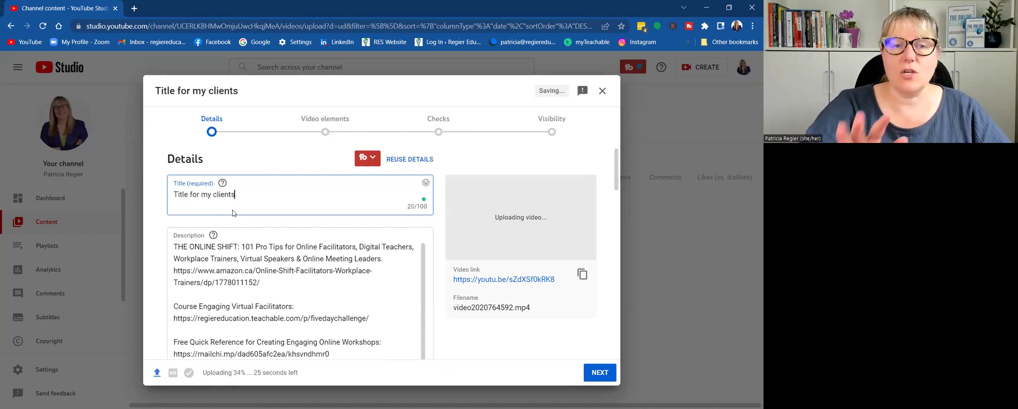
{"action": "double_click", "coordinate": [189, 195]}
{"action": "key", "text": "BackSpace"}
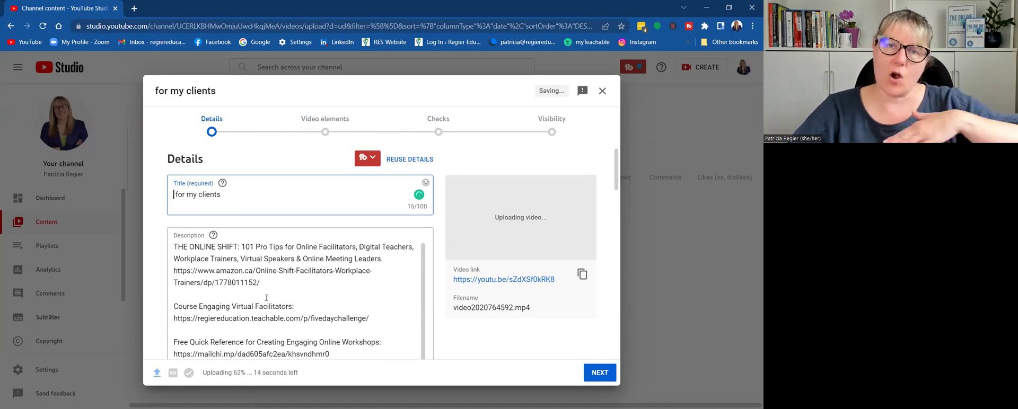
Step: Insert "Missed you, a follow up learning BOOSTER with this video" above the default description text, separated by blank lines
{"action": "left_click", "coordinate": [174, 245]}
{"action": "key", "text": "Return"}
{"action": "key", "text": "Return"}
{"action": "key", "text": "Return"}
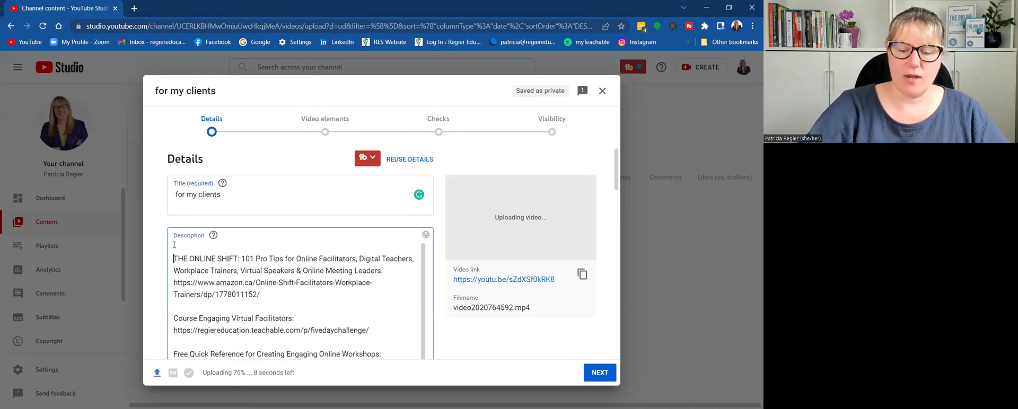
{"action": "key", "text": "Up"}
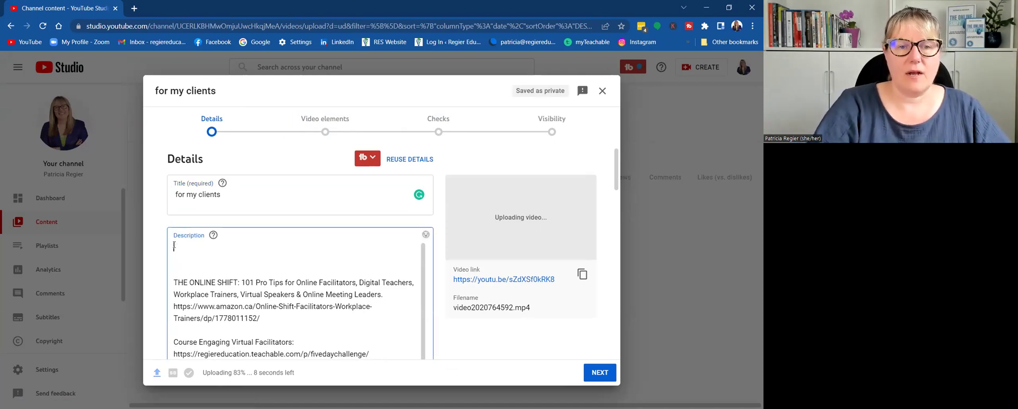
{"action": "type", "text": "Missed you"}
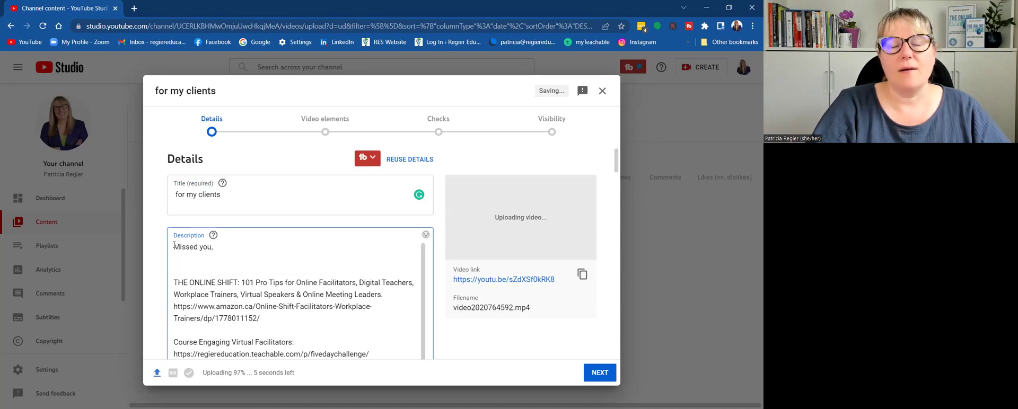
{"action": "type", "text": ", a follow"}
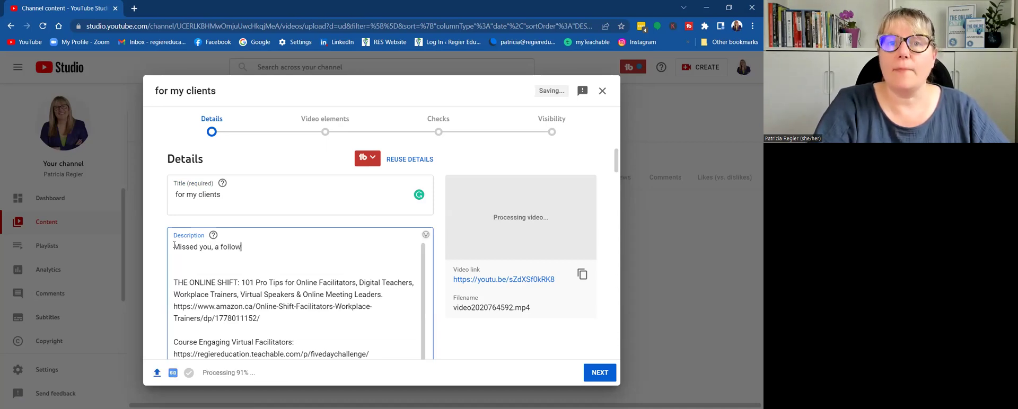
{"action": "type", "text": " up learning BOOSTER with this video"}
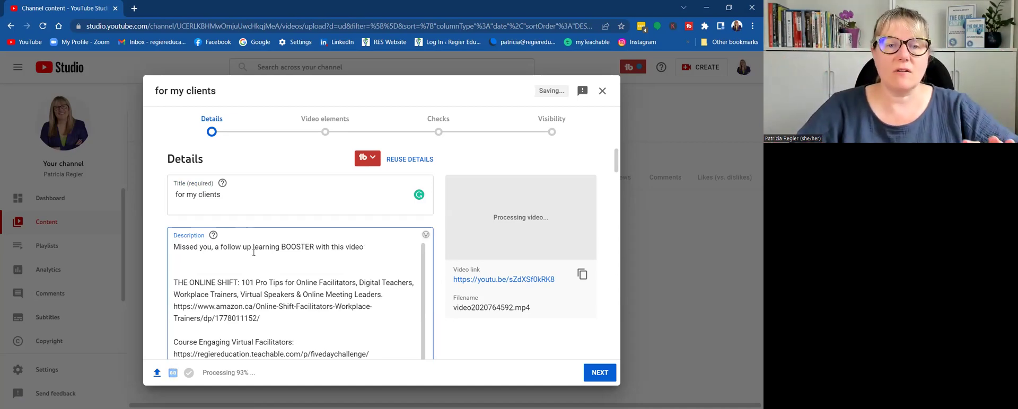
Step: Skip past the video elements and checks, and save the video with Unlisted visibility
{"action": "left_click", "coordinate": [599, 377]}
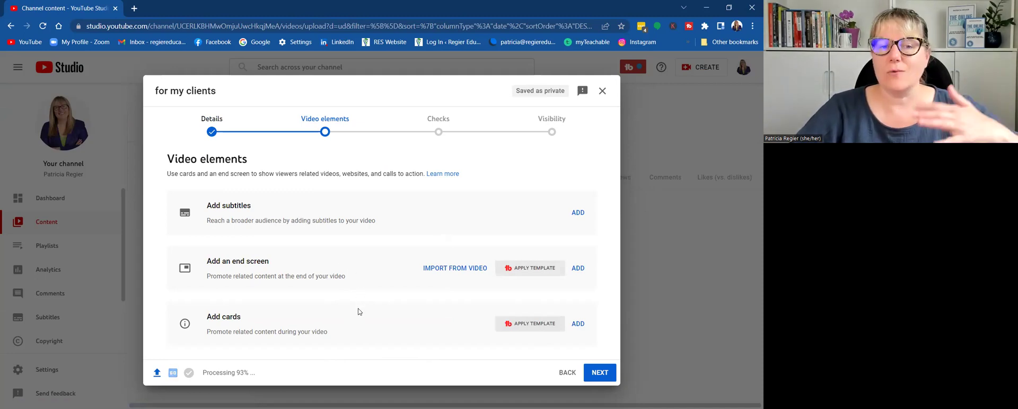
{"action": "left_click", "coordinate": [600, 374]}
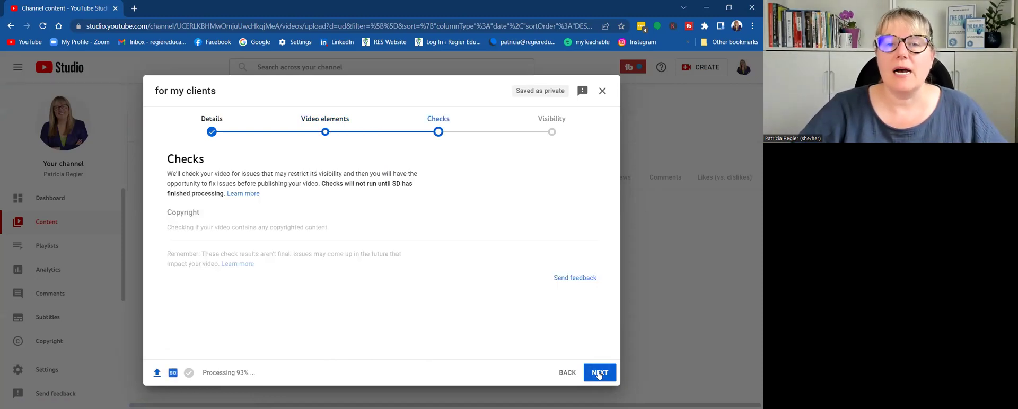
{"action": "left_click", "coordinate": [599, 374]}
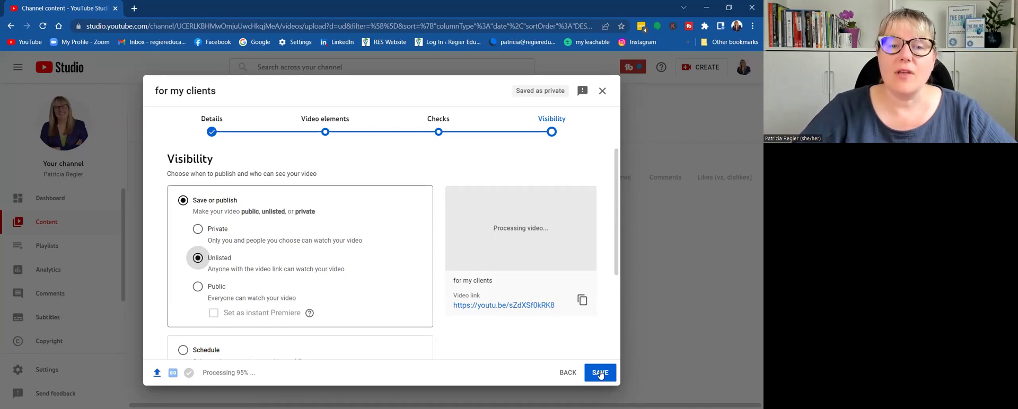
{"action": "left_click", "coordinate": [600, 373]}
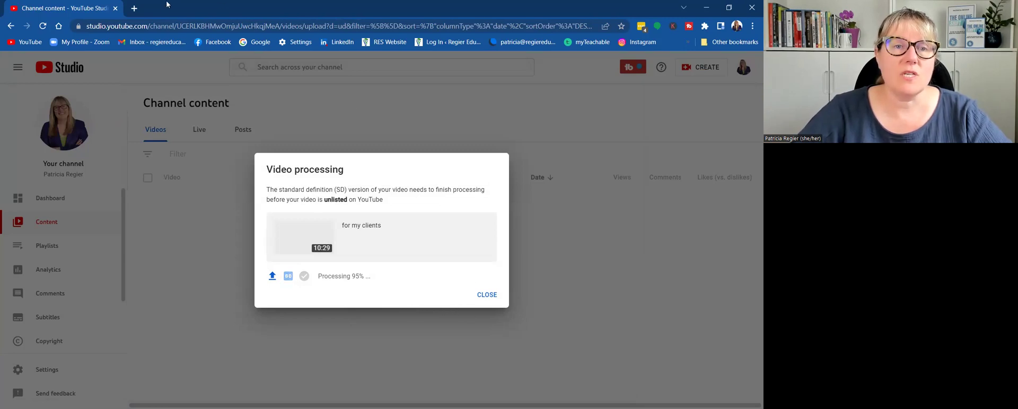
Step: Open YouTube in a new browser tab, go to your own channel, and open its video management list
{"action": "left_click", "coordinate": [135, 9]}
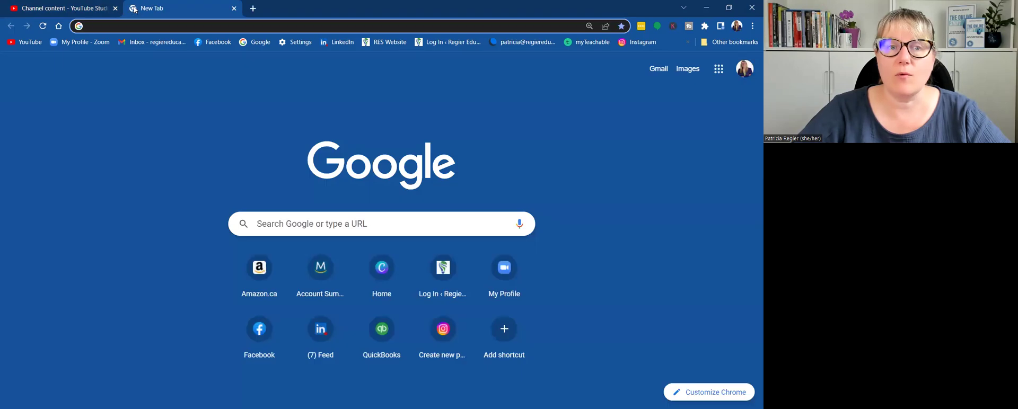
{"action": "left_click", "coordinate": [26, 42]}
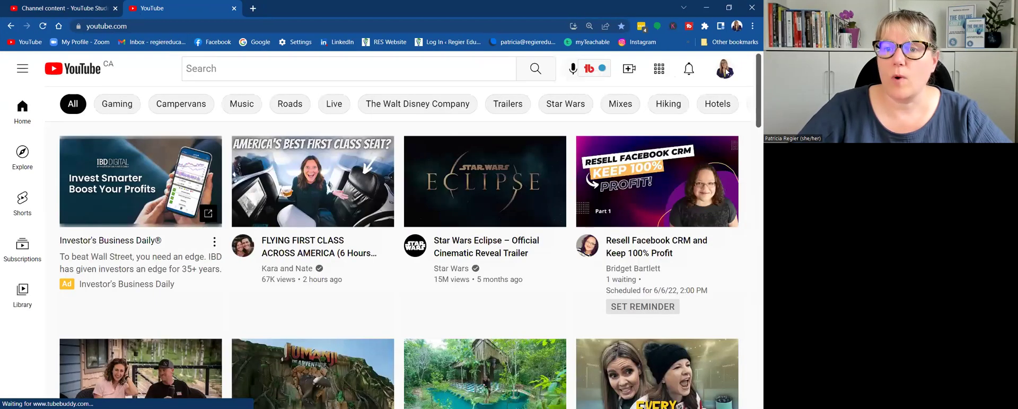
{"action": "left_click", "coordinate": [727, 72]}
{"action": "left_click", "coordinate": [605, 127]}
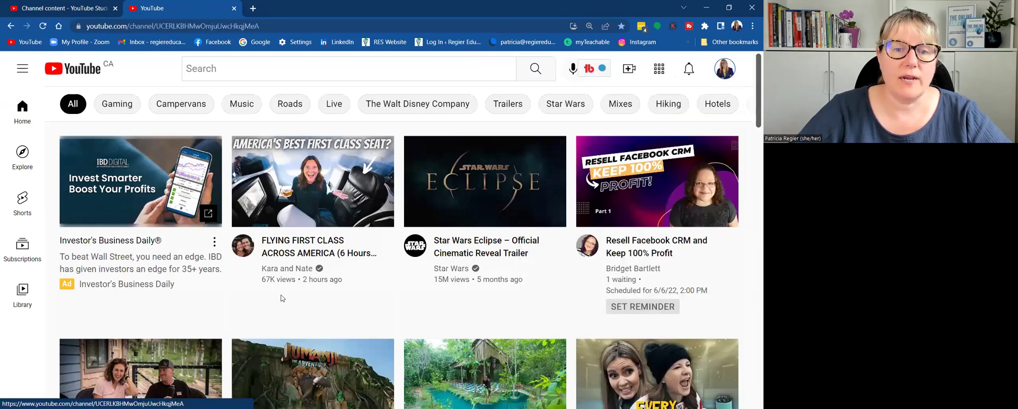
{"action": "scroll", "coordinate": [85, 366], "scroll_direction": "down", "scroll_amount": 3}
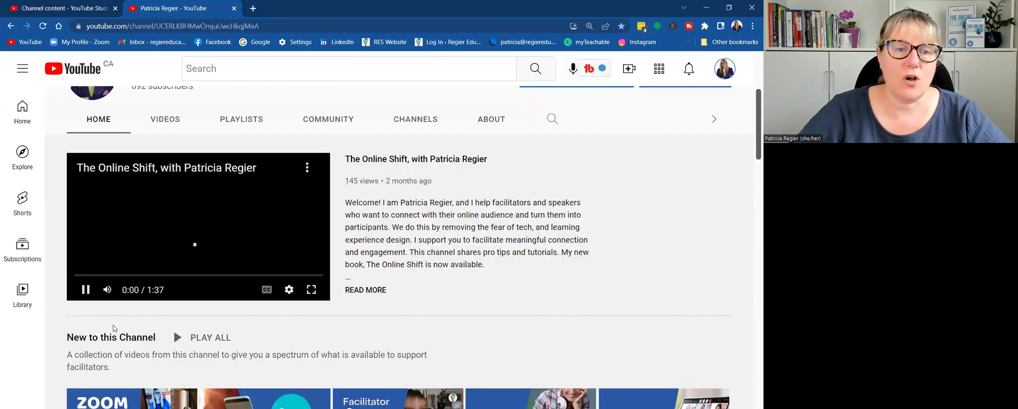
{"action": "scroll", "coordinate": [85, 370], "scroll_direction": "down", "scroll_amount": 2}
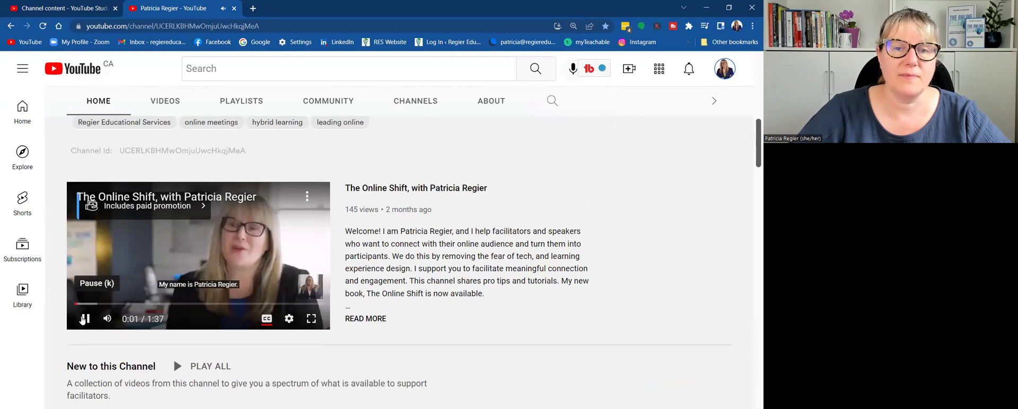
{"action": "scroll", "coordinate": [664, 194], "scroll_direction": "up", "scroll_amount": 3}
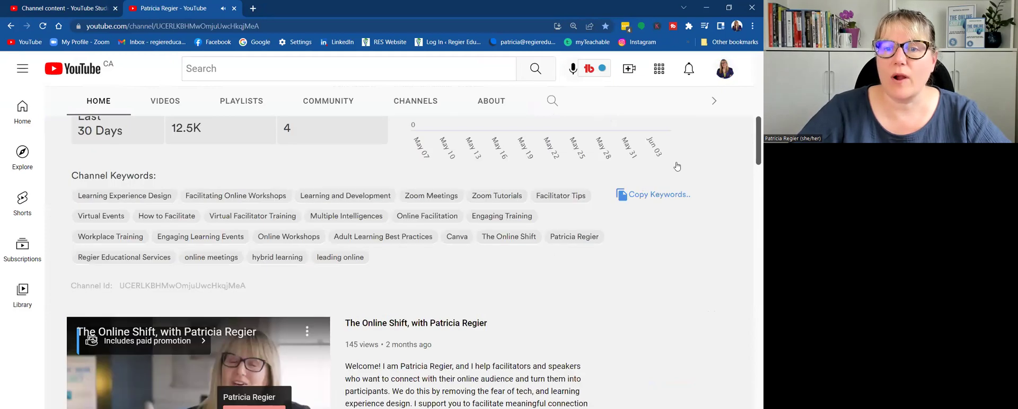
{"action": "scroll", "coordinate": [689, 244], "scroll_direction": "up", "scroll_amount": 5}
{"action": "left_click", "coordinate": [688, 244]}
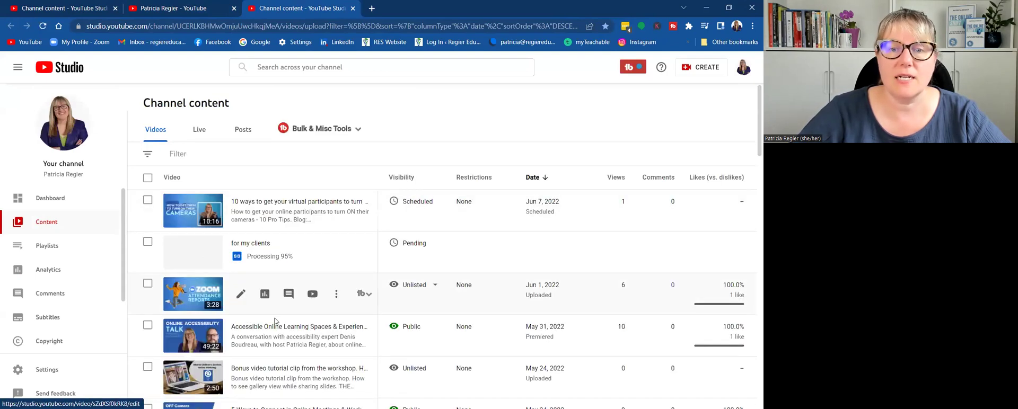
Step: Open the details of the "for my clients" video and review its description, thumbnail, playlist, audience, and tag settings
{"action": "mouse_move", "coordinate": [419, 259]}
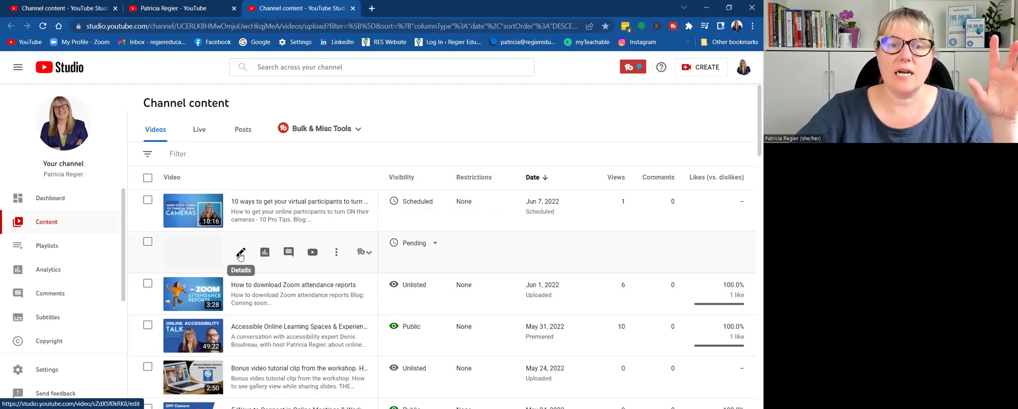
{"action": "left_click", "coordinate": [241, 254]}
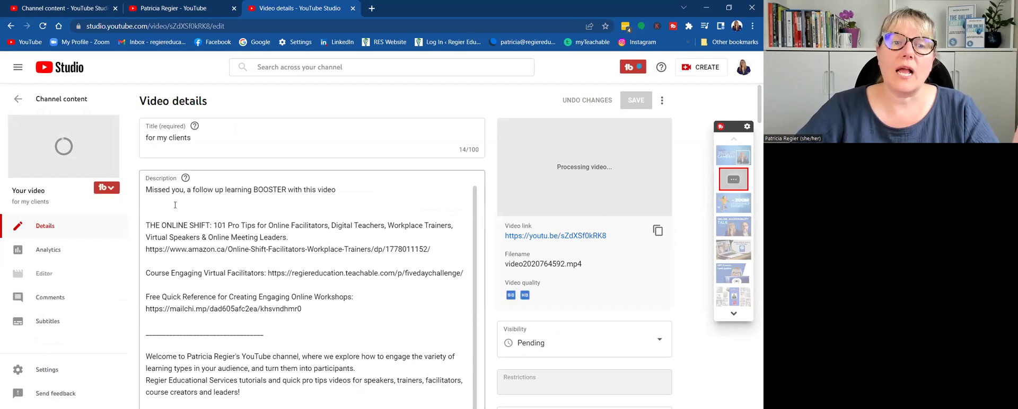
{"action": "left_click", "coordinate": [171, 207]}
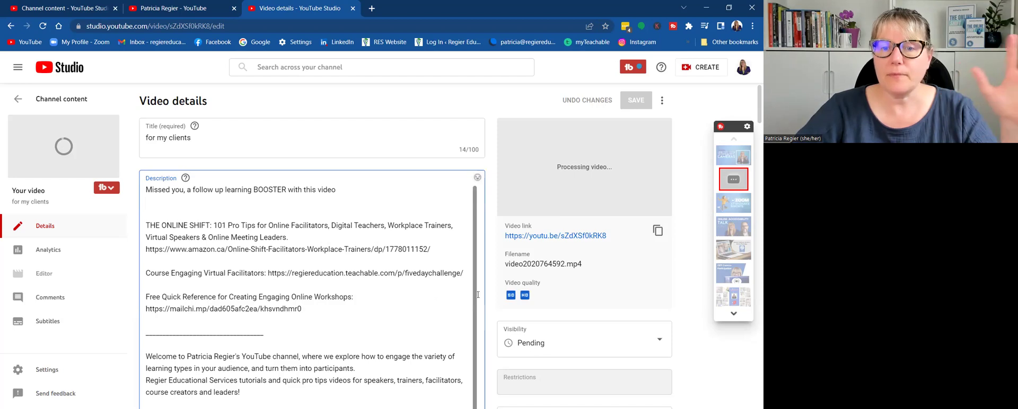
{"action": "scroll", "coordinate": [475, 295], "scroll_direction": "down", "scroll_amount": 3}
{"action": "scroll", "coordinate": [507, 321], "scroll_direction": "down", "scroll_amount": 5}
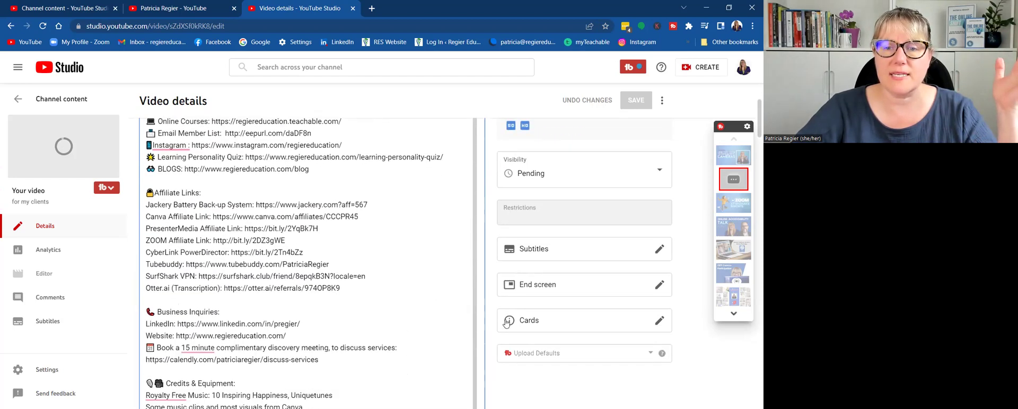
{"action": "scroll", "coordinate": [499, 329], "scroll_direction": "down", "scroll_amount": 10}
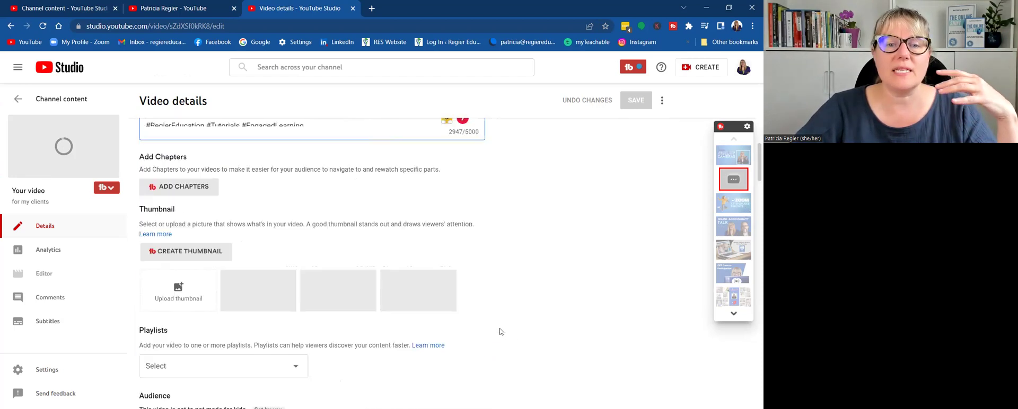
{"action": "scroll", "coordinate": [497, 329], "scroll_direction": "up", "scroll_amount": 1}
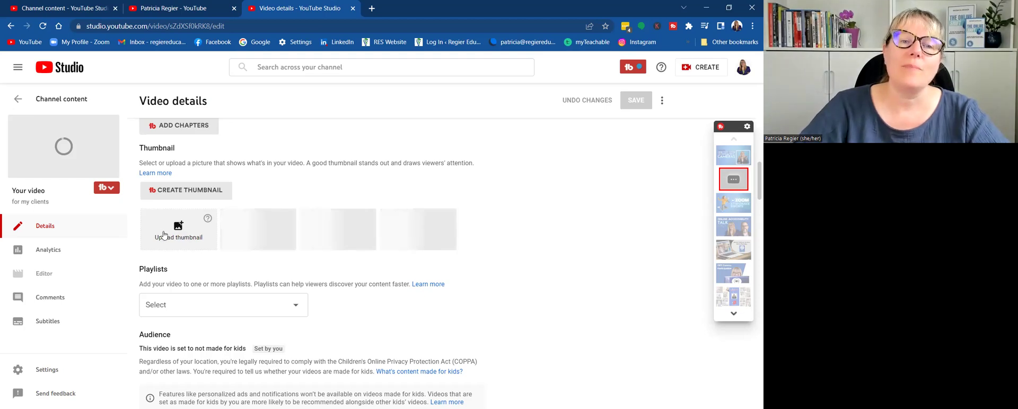
{"action": "scroll", "coordinate": [549, 314], "scroll_direction": "down", "scroll_amount": 3}
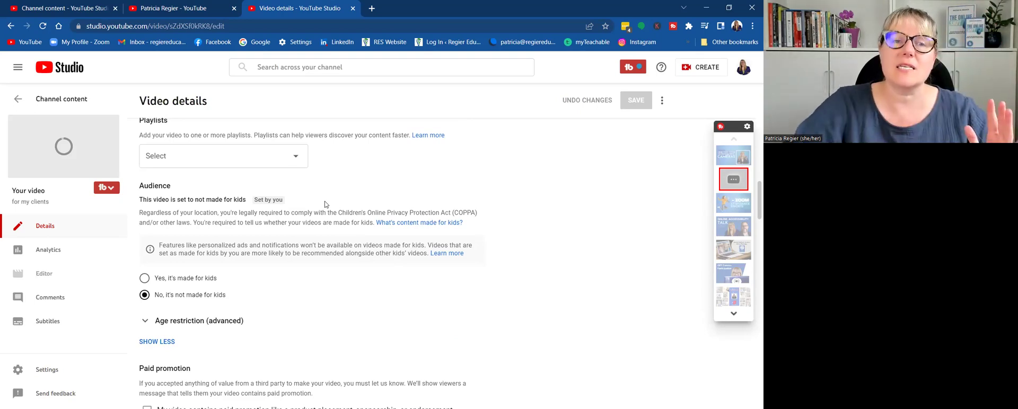
{"action": "scroll", "coordinate": [320, 203], "scroll_direction": "down", "scroll_amount": 9}
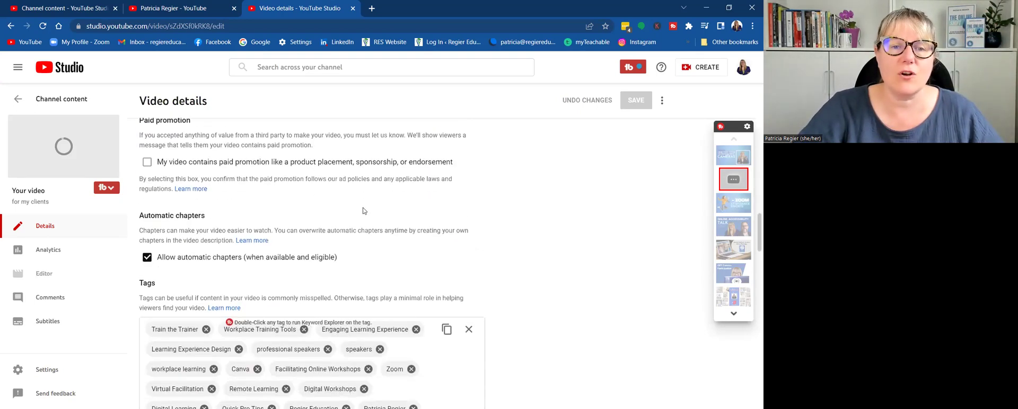
{"action": "scroll", "coordinate": [426, 240], "scroll_direction": "down", "scroll_amount": 5}
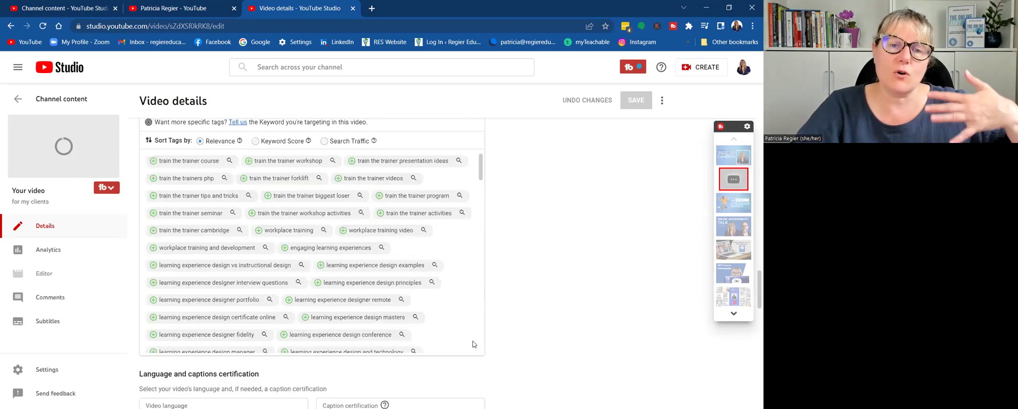
{"action": "scroll", "coordinate": [475, 344], "scroll_direction": "up", "scroll_amount": 8}
{"action": "scroll", "coordinate": [483, 345], "scroll_direction": "up", "scroll_amount": 10}
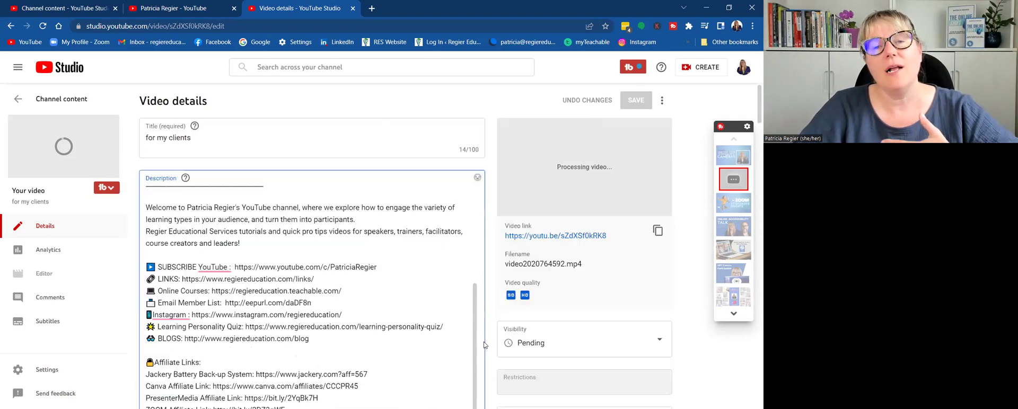